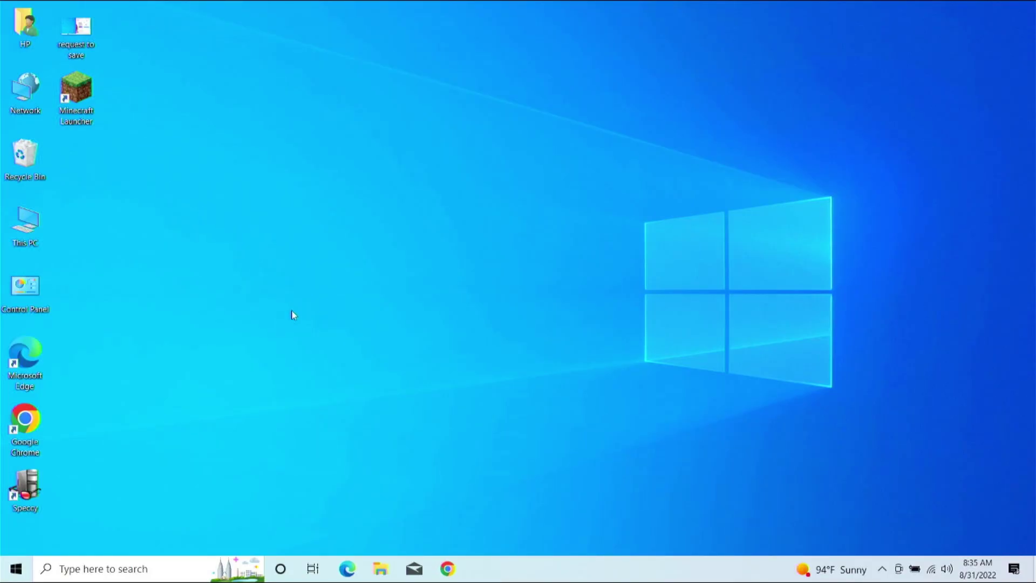
Launch Chrome from the taskbar and focus the New Tab address bar
left_click(455, 569)
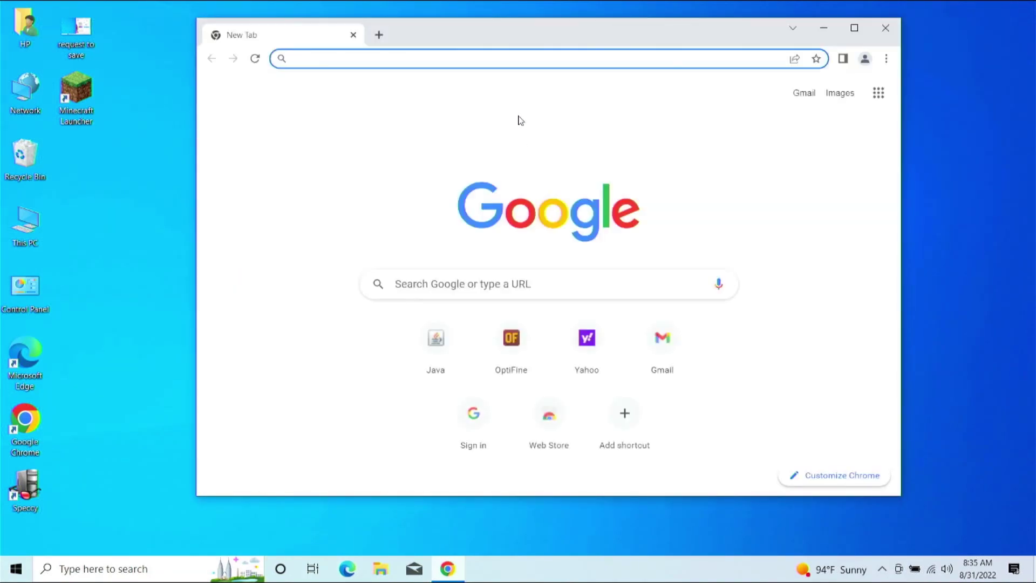
left_click(501, 59)
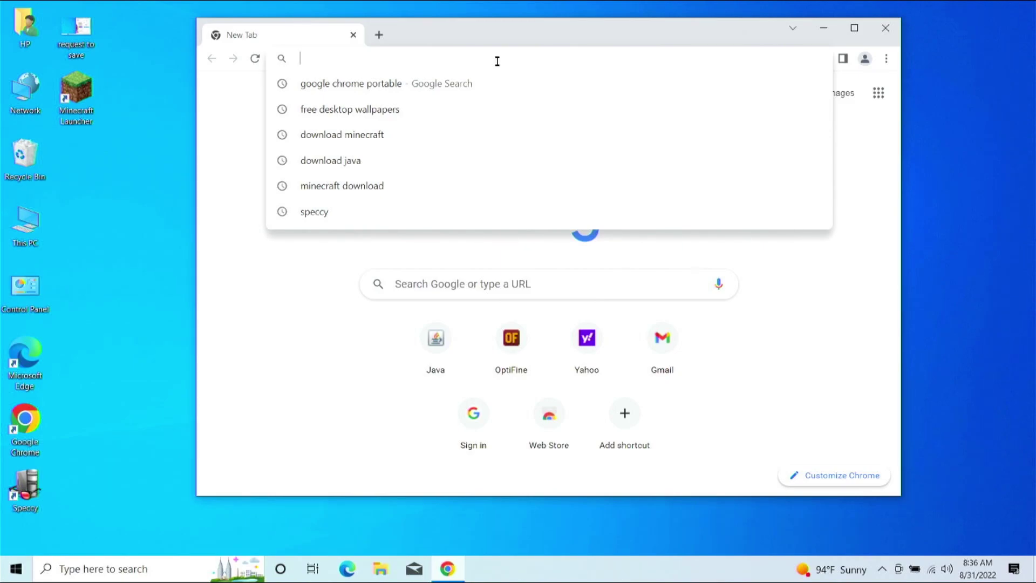
Search 'google chrome portable', open the PortableApps.com page, and download it from SourceForge
left_click(381, 83)
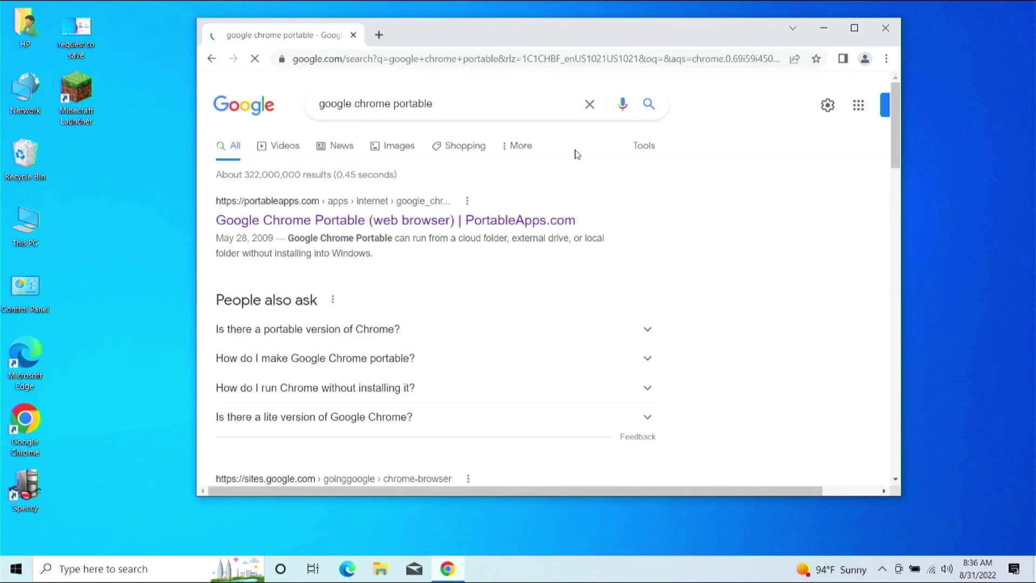
left_click(443, 229)
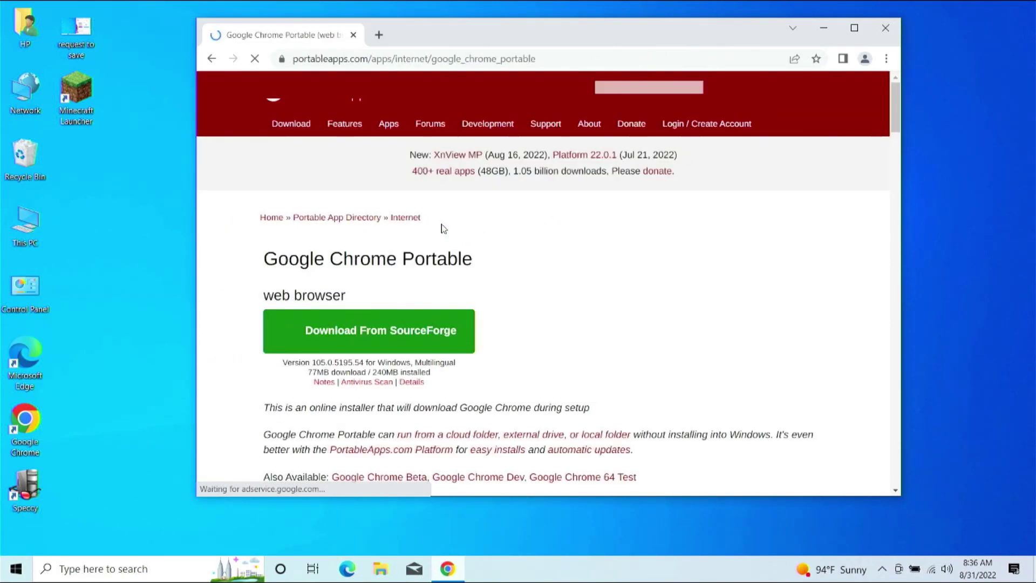
left_click(398, 339)
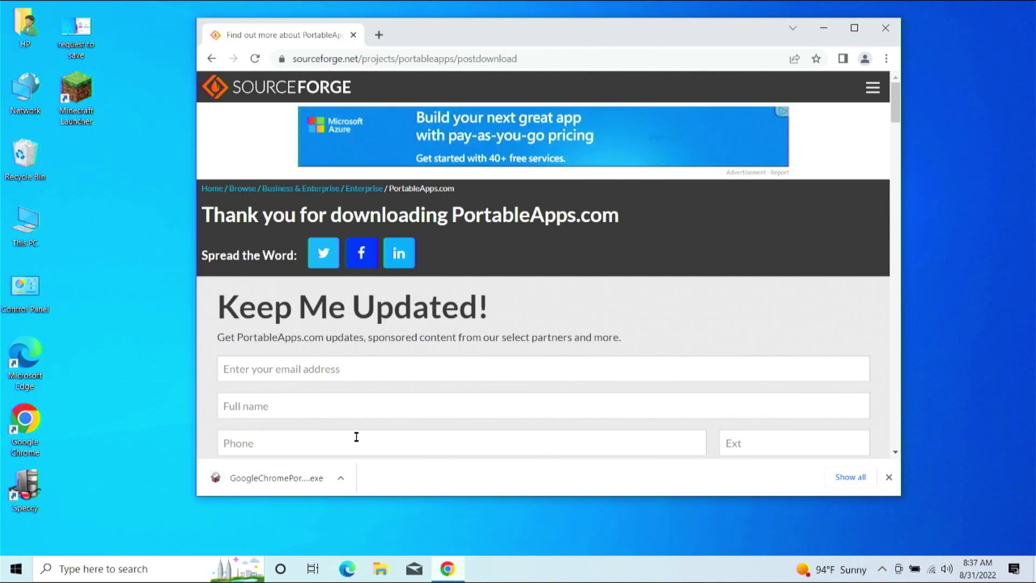
Run GoogleChromePortable_105.0.5195.54_online.paf.exe in English and accept the licence agreement
left_click(287, 478)
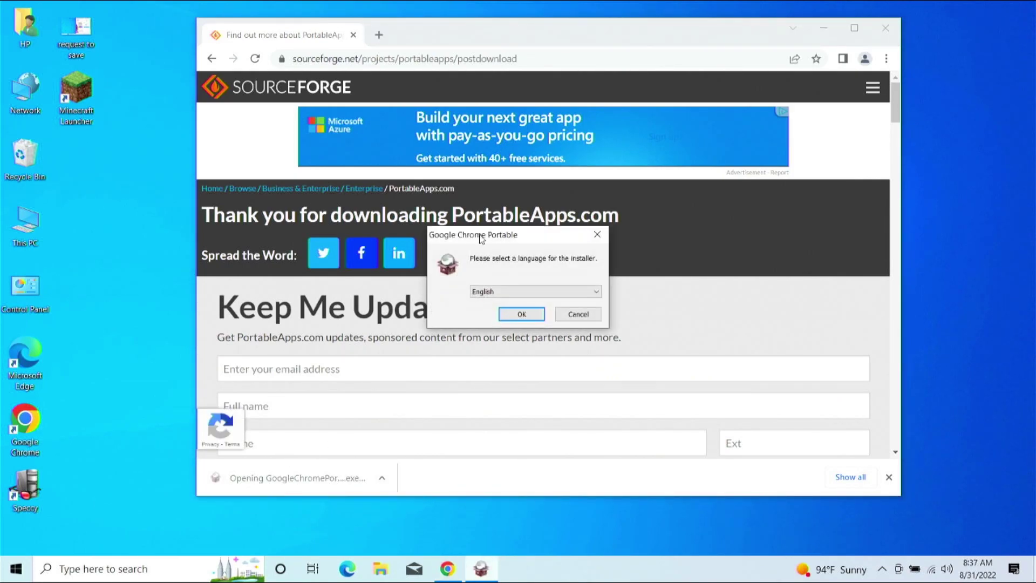
left_click(533, 312)
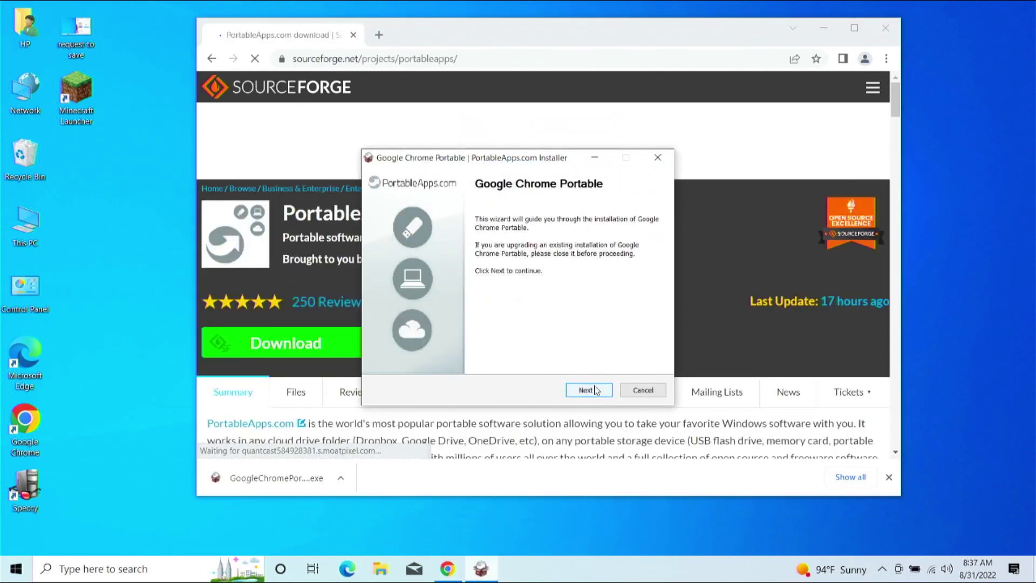
left_click(588, 390)
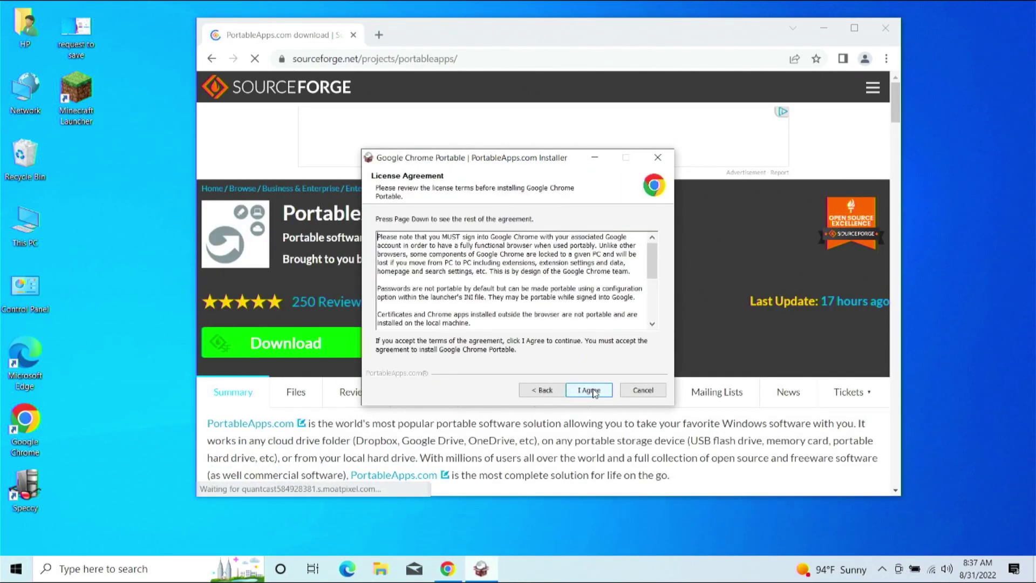
left_click(588, 390)
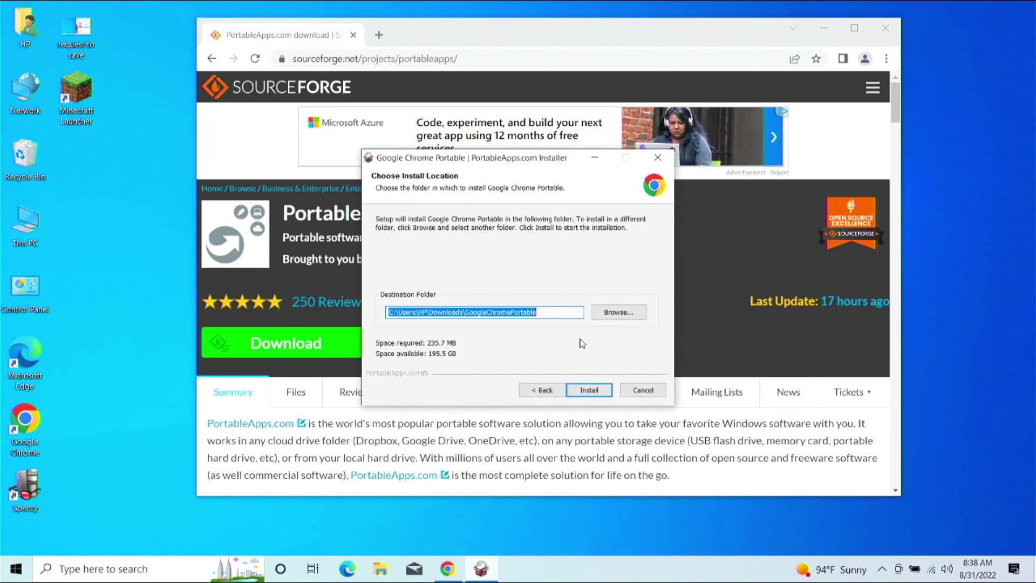
Browse to make the Desktop the install destination
left_click(615, 312)
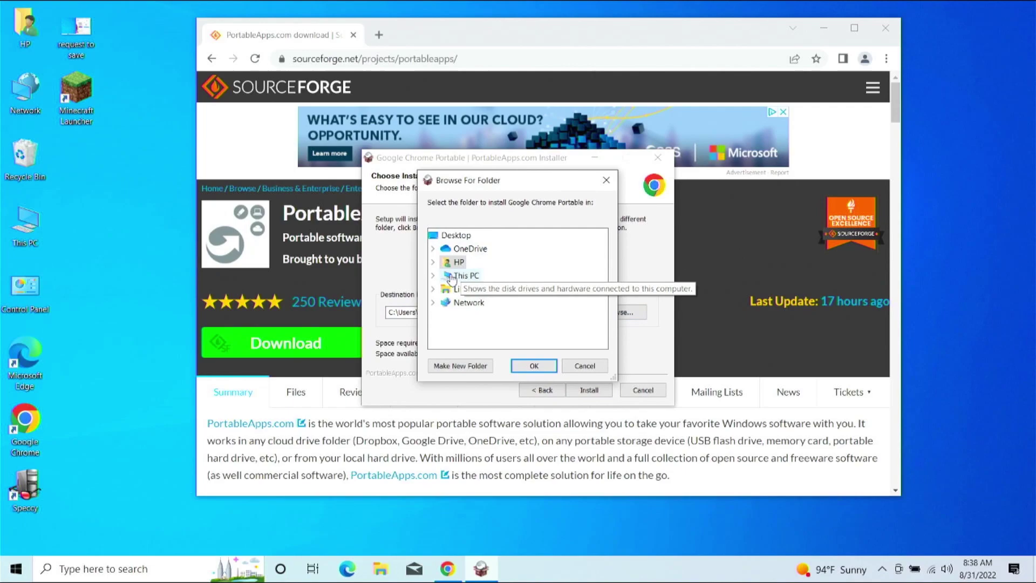
left_click(434, 263)
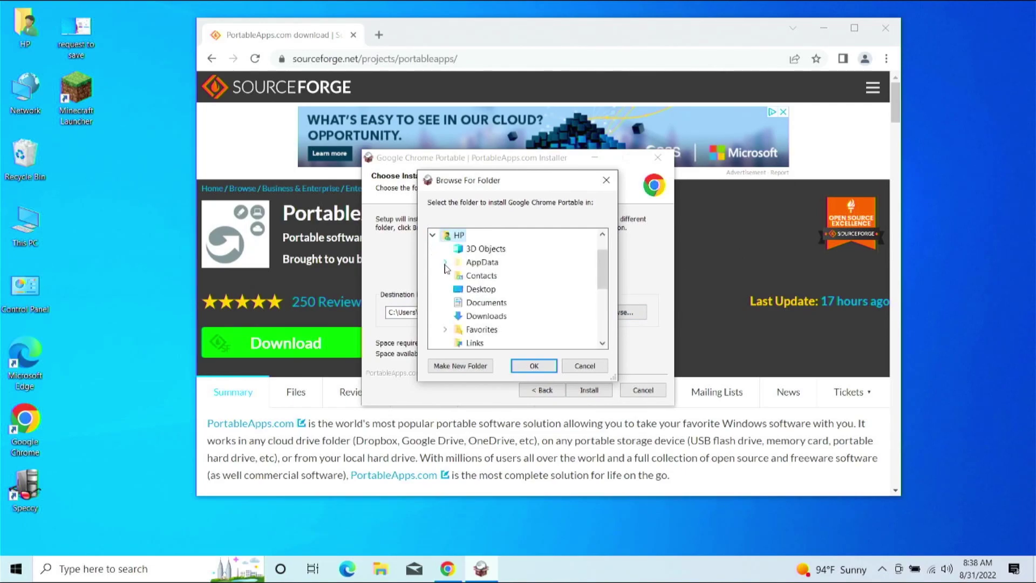
left_click(487, 291)
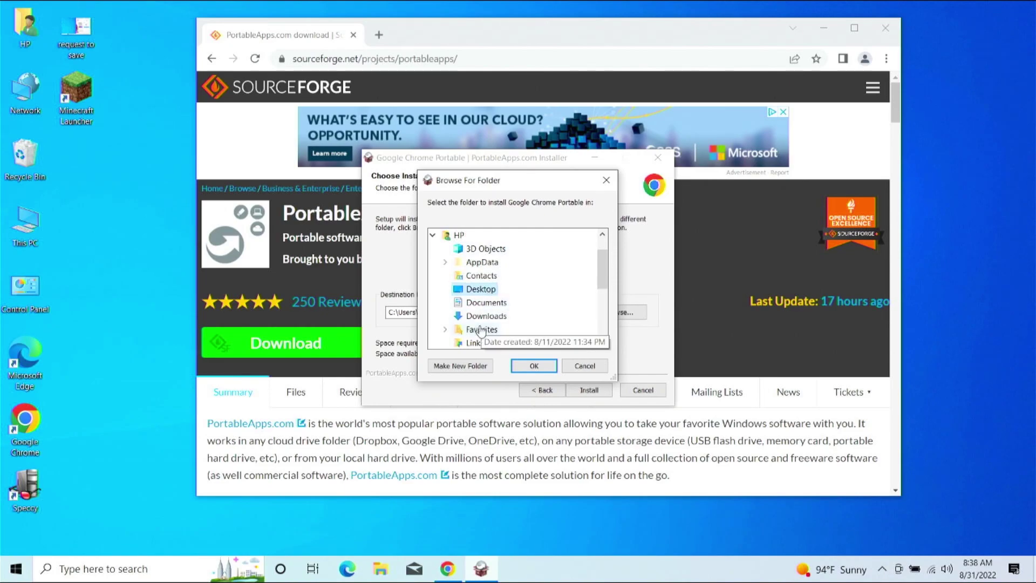
left_click(534, 367)
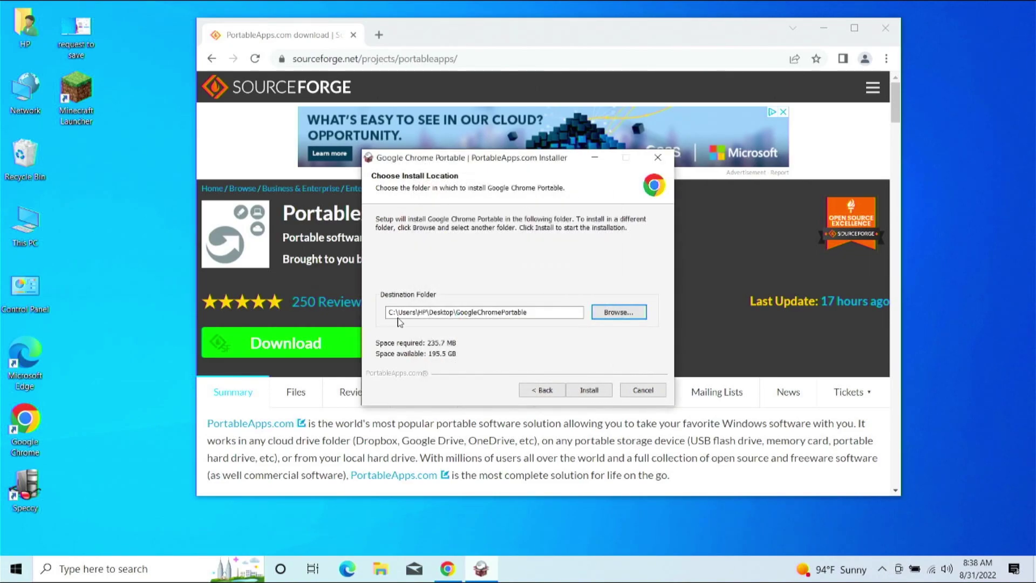
Select the GoogleChromePortable folder name at the end of the destination path
left_click(440, 313)
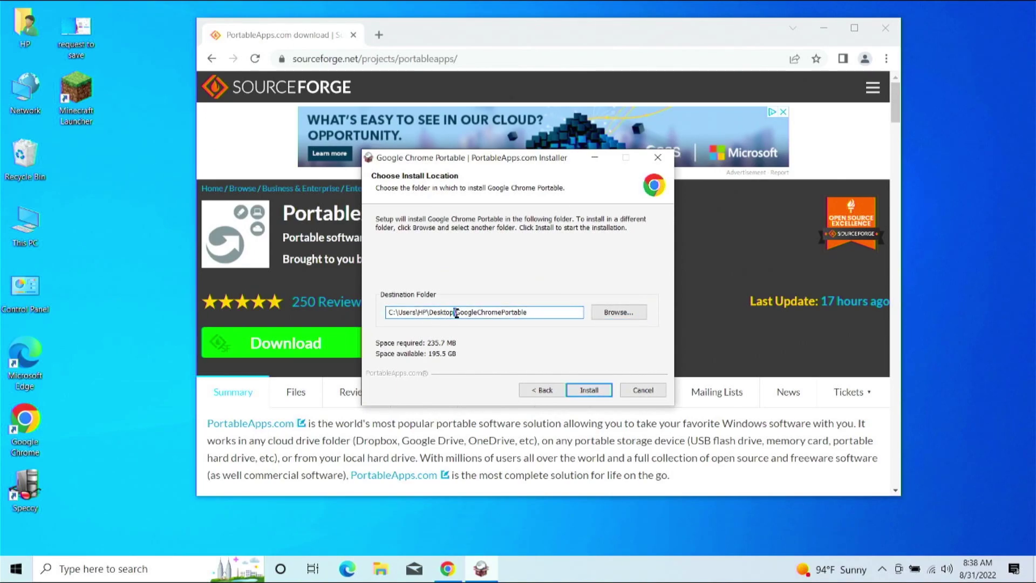
mouse_move(454, 313)
left_mouse_down()
mouse_move(547, 313)
mouse_move(457, 314)
left_mouse_up()
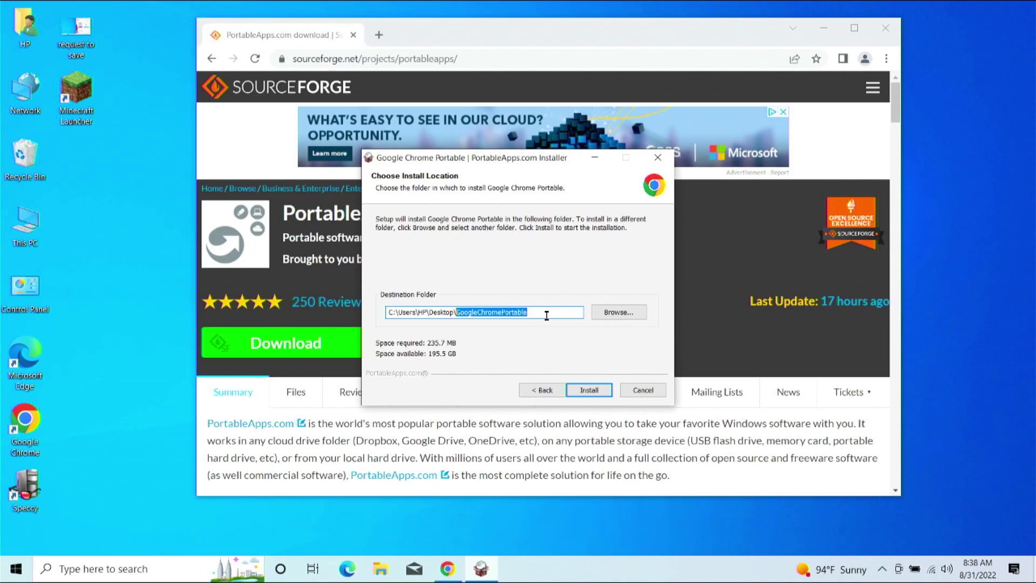
left_click_drag(547, 314, 459, 322)
left_click_drag(532, 313, 456, 314)
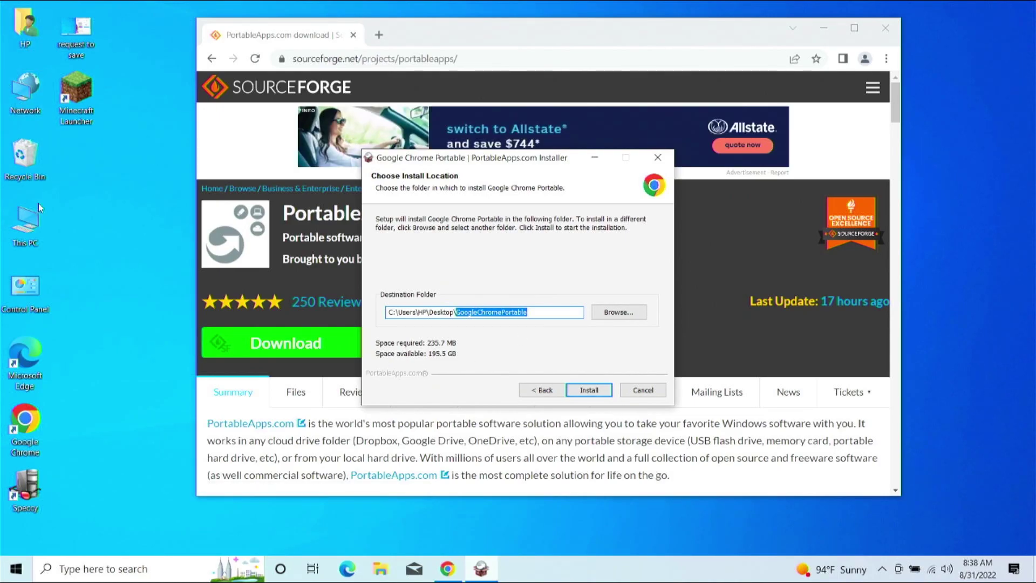
Open Downloads via This PC and close the unused installer window
double_click(31, 236)
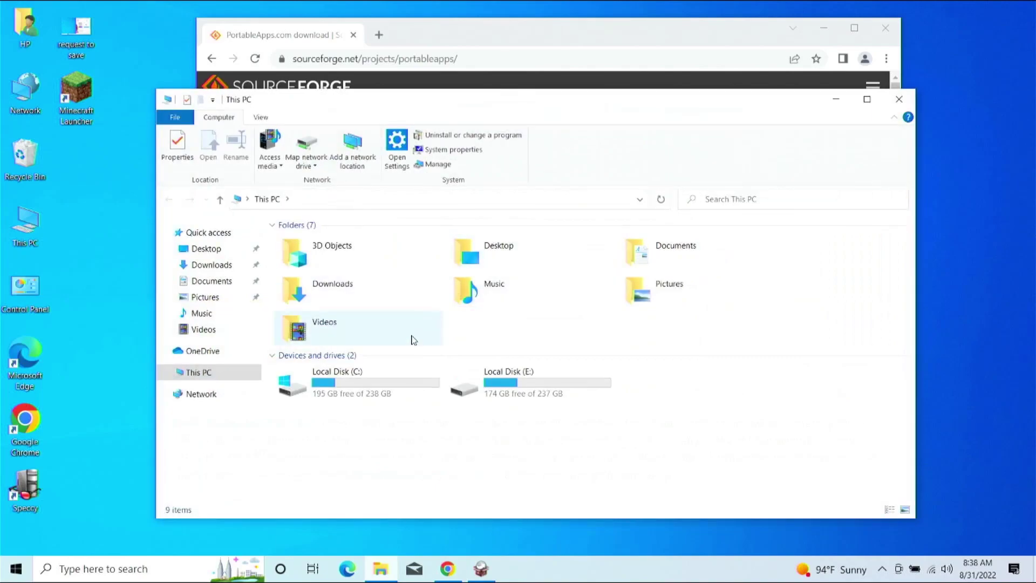
double_click(420, 303)
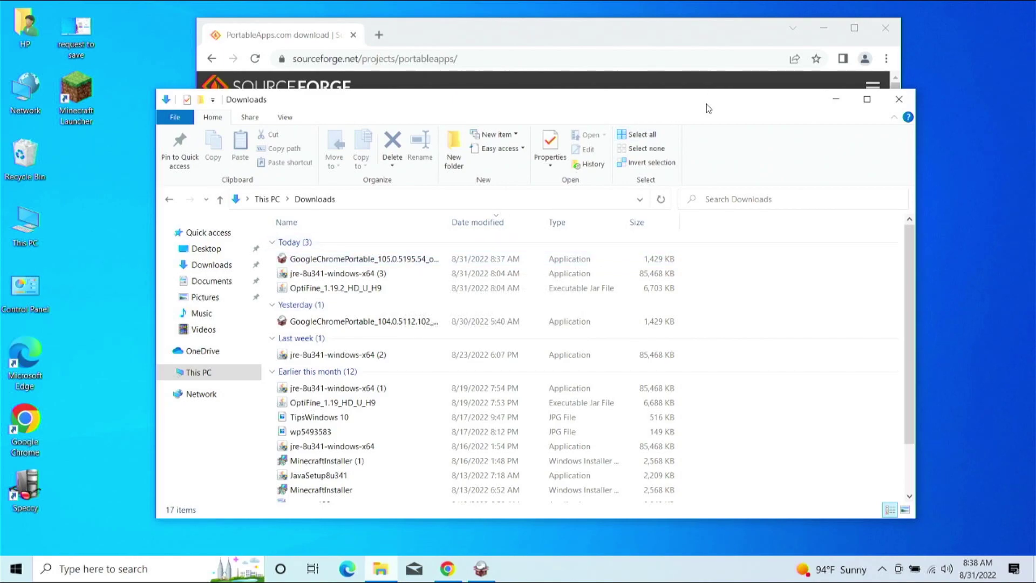
left_click_drag(708, 108, 696, 238)
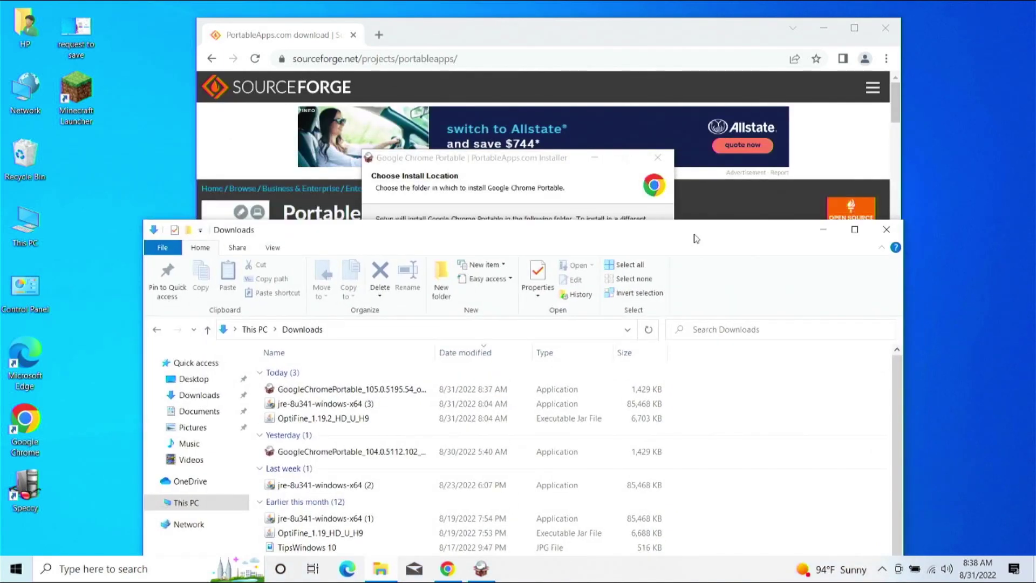
left_click(654, 159)
left_click_drag(540, 231, 573, 84)
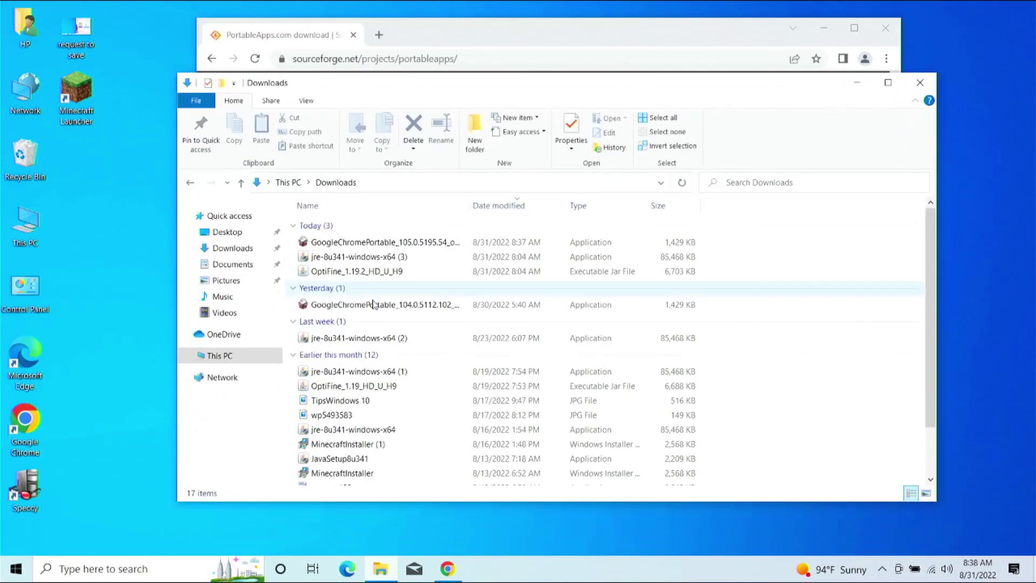
Rerun the newest installer, accept English and the licence, and install into Downloads\GoogleChromePortable
double_click(407, 243)
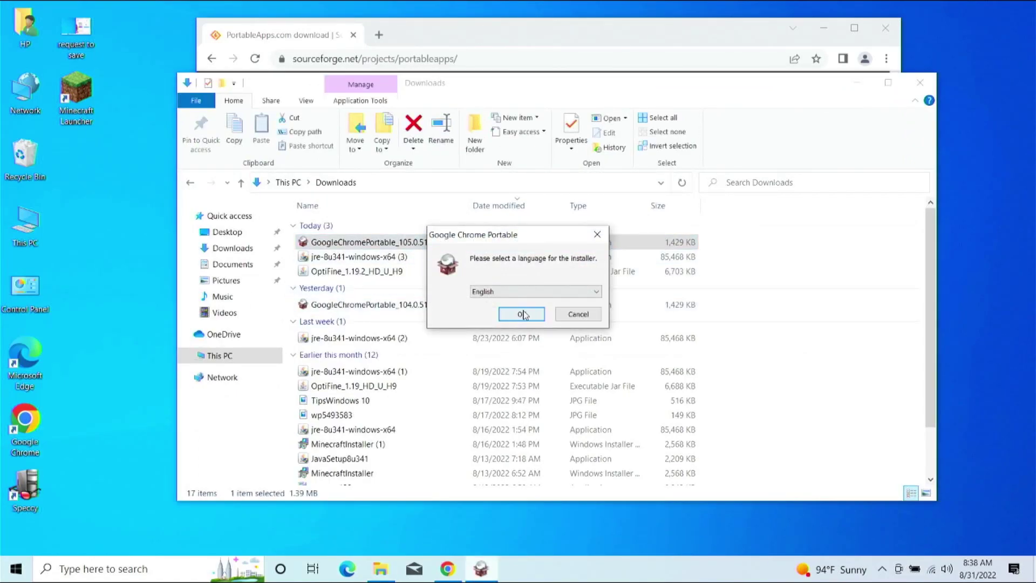
left_click(523, 315)
left_click(600, 394)
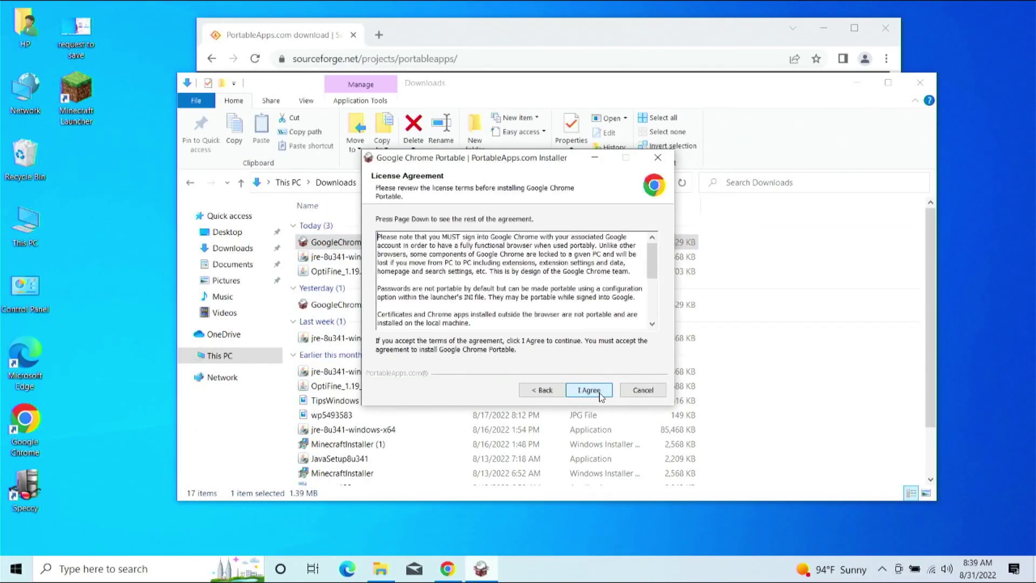
left_click(599, 391)
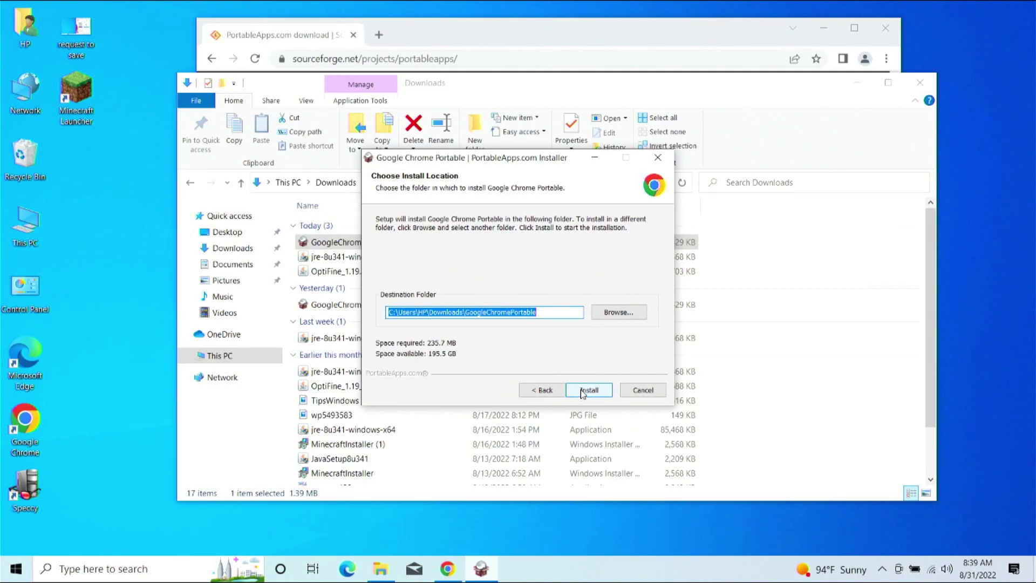
left_click(582, 390)
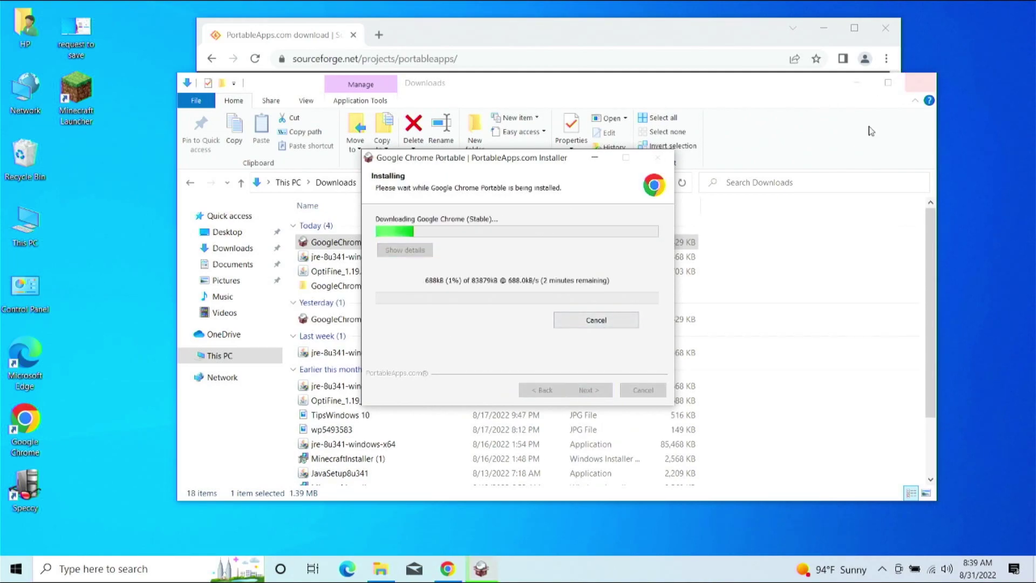
Place the installer and Downloads windows side by side and check the new GoogleChromePortable folder
left_click_drag(554, 160, 205, 165)
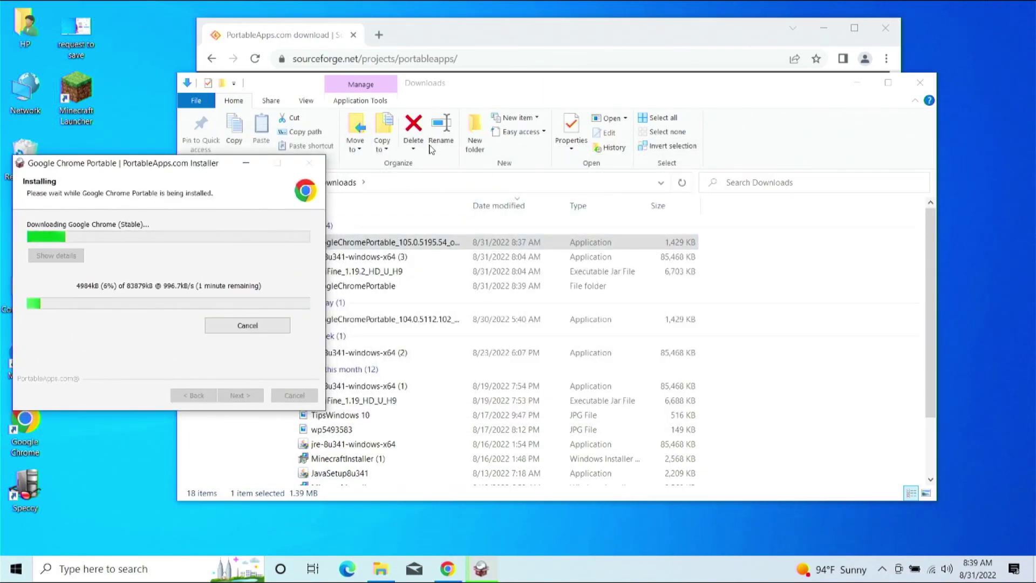
left_click_drag(483, 91, 620, 77)
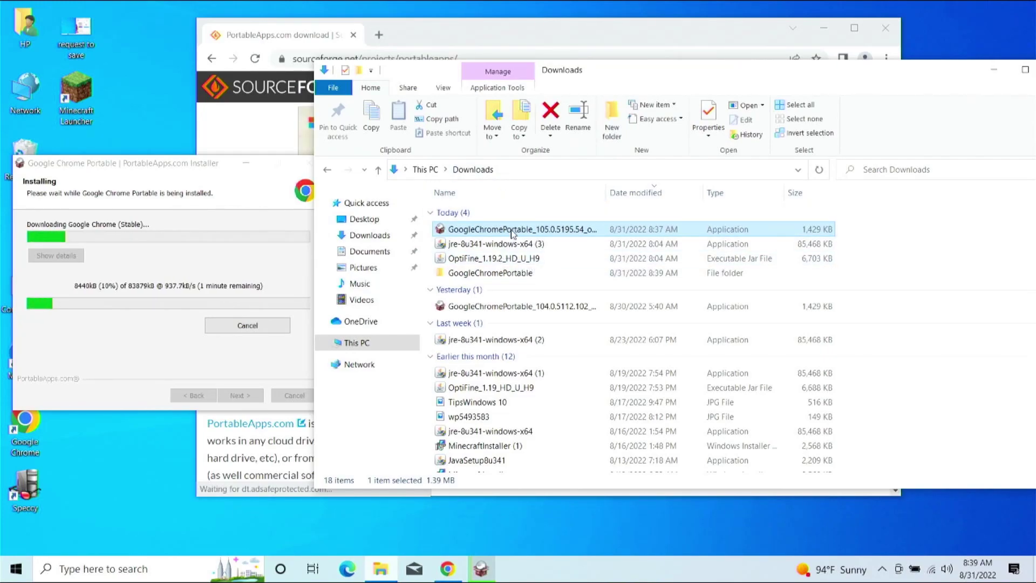
left_click(502, 272)
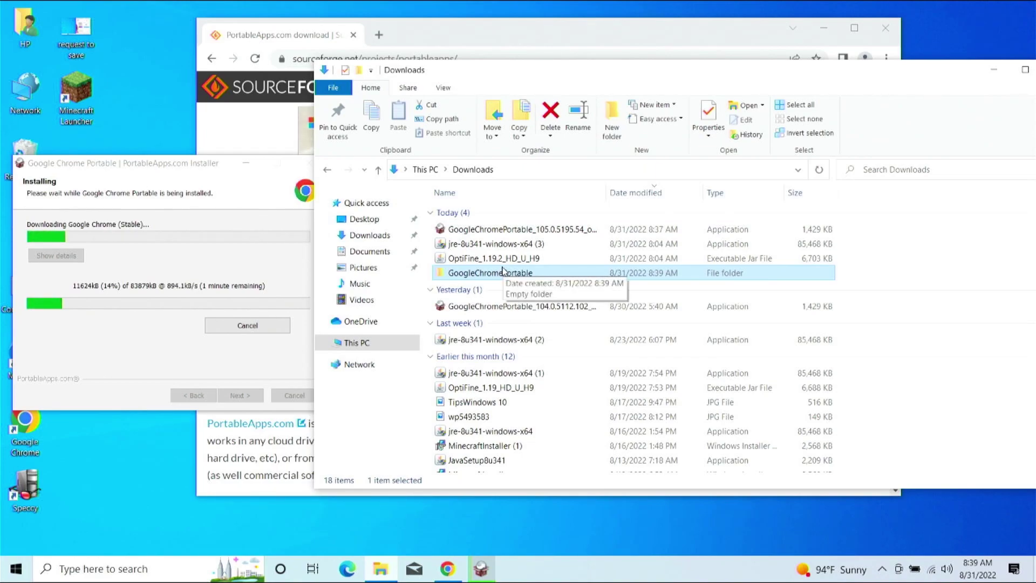
left_click(489, 274)
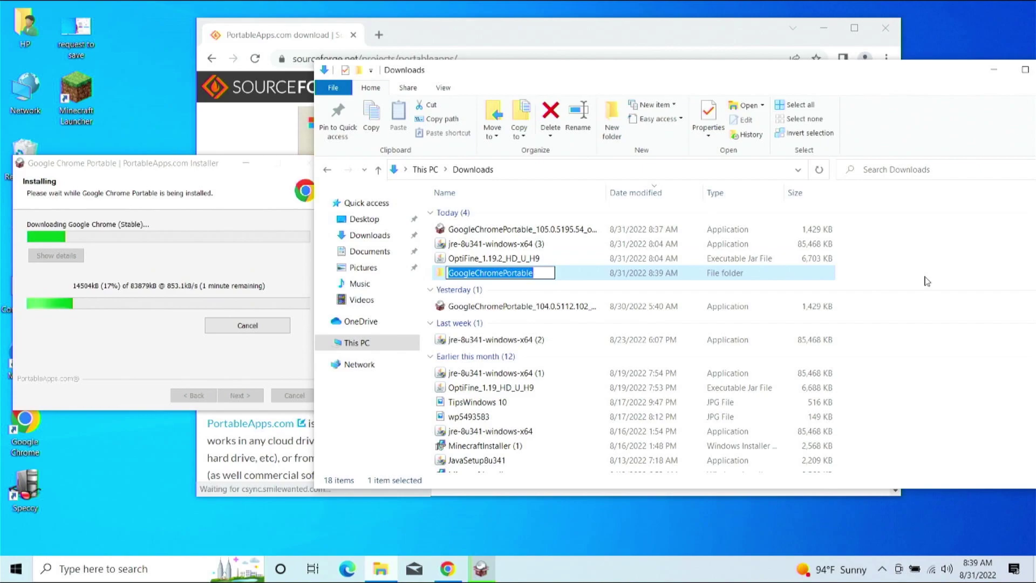
left_click(855, 268)
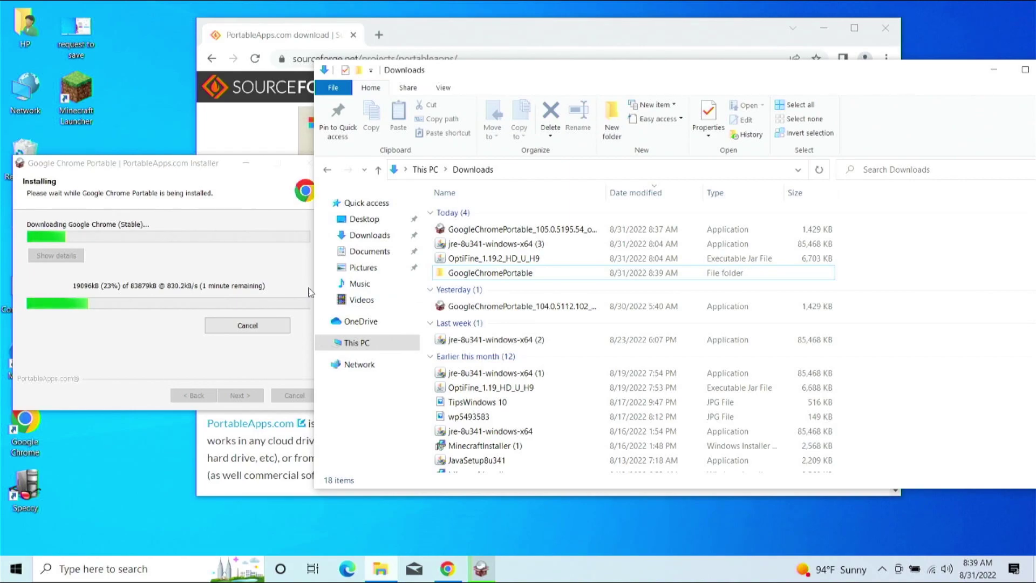
mouse_move(588, 308)
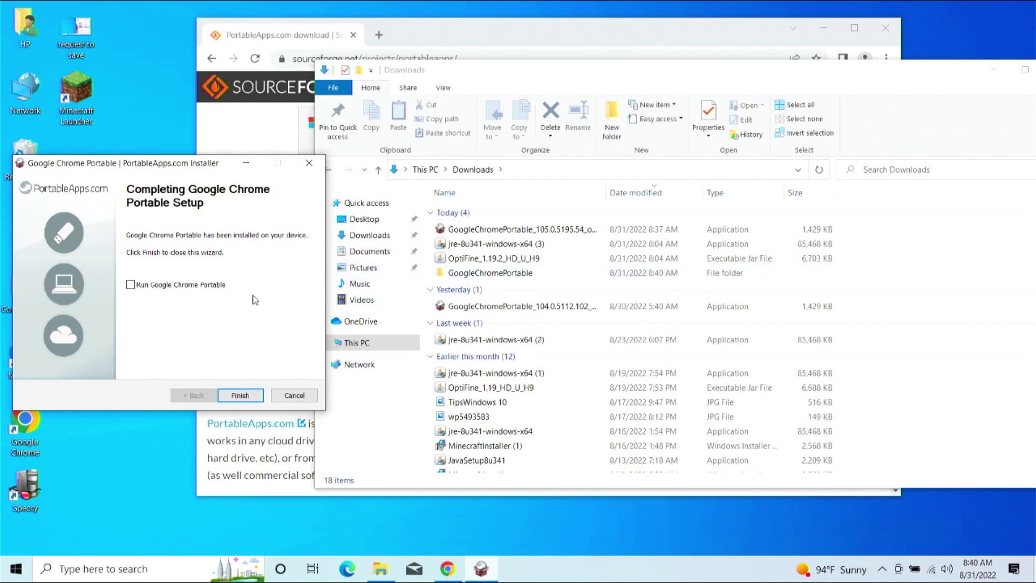
Tick Run Google Chrome Portable on the completion page and return to the installer
left_click(201, 291)
left_click(461, 278)
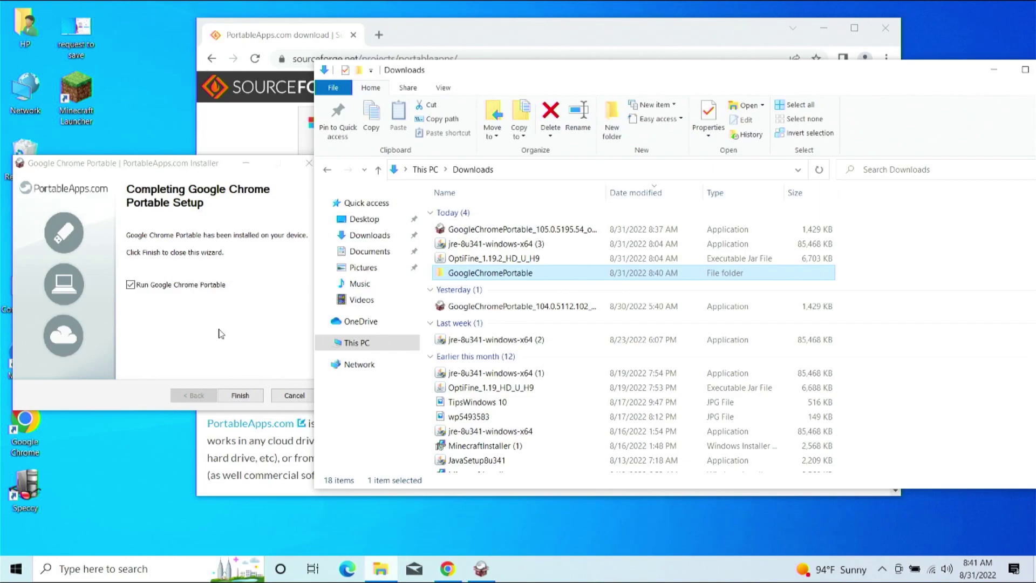
left_click(232, 348)
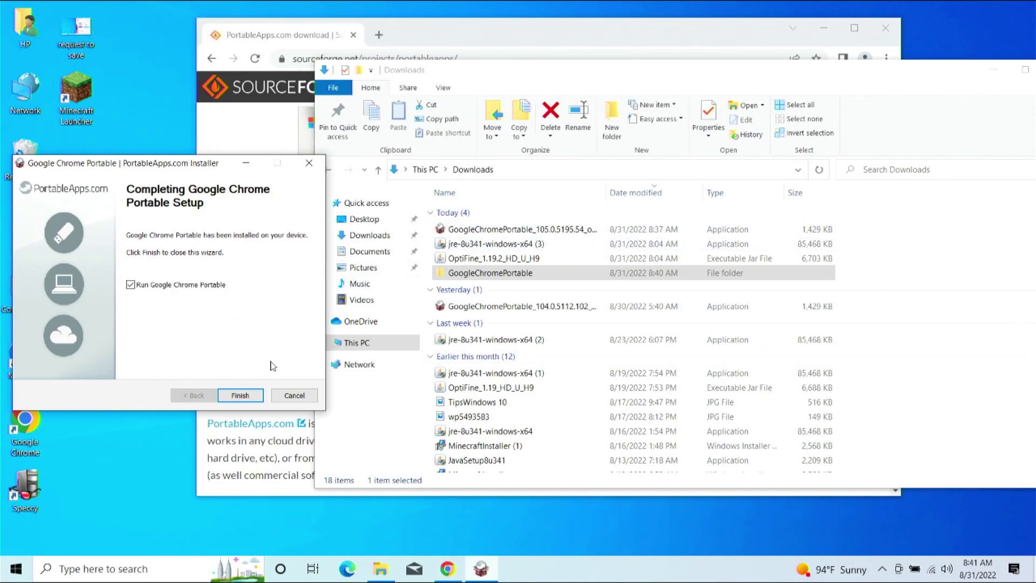
Finish setup and centre the new Welcome to Chrome window
left_click(246, 395)
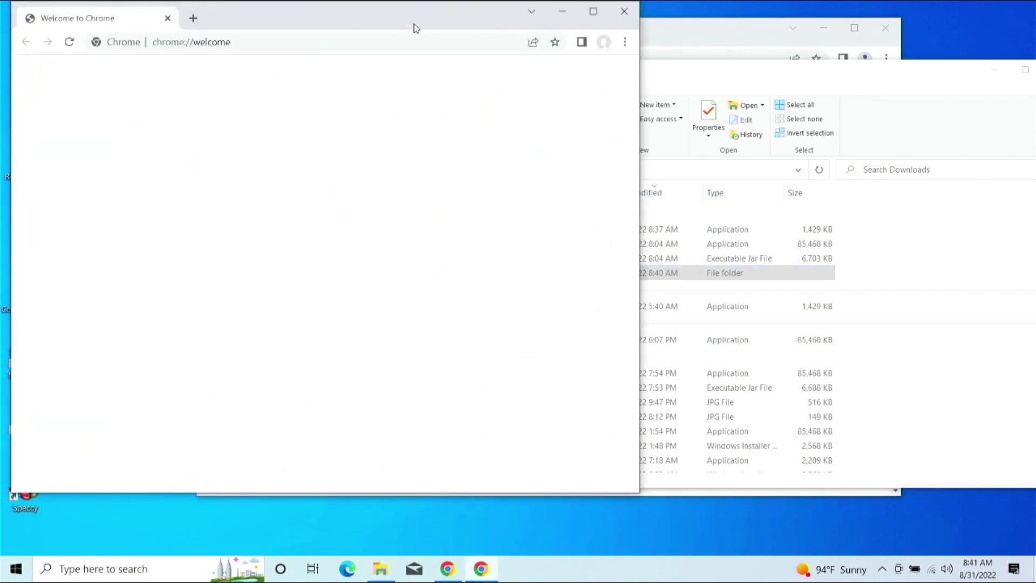
left_click_drag(414, 24, 639, 64)
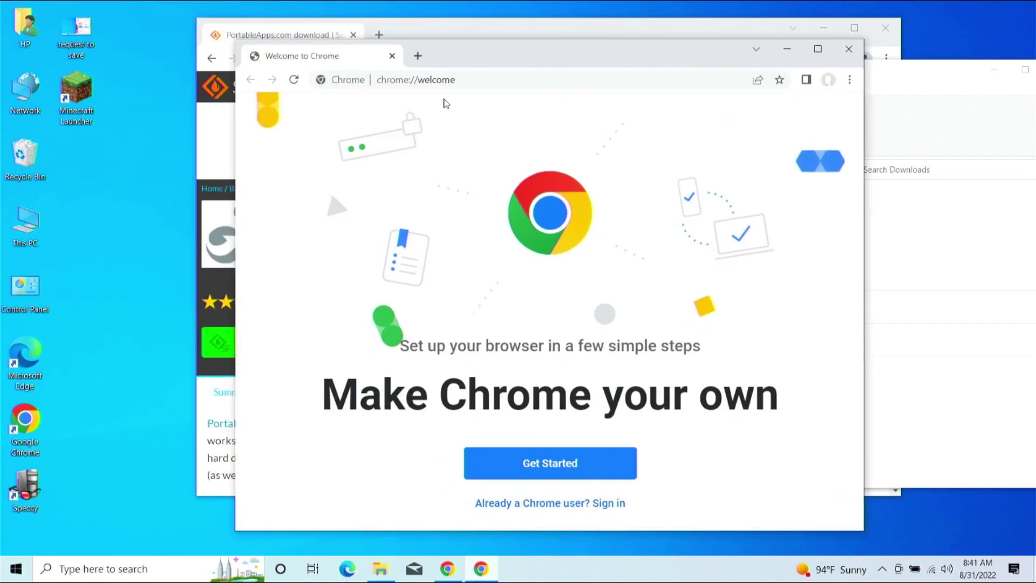
left_click(460, 81)
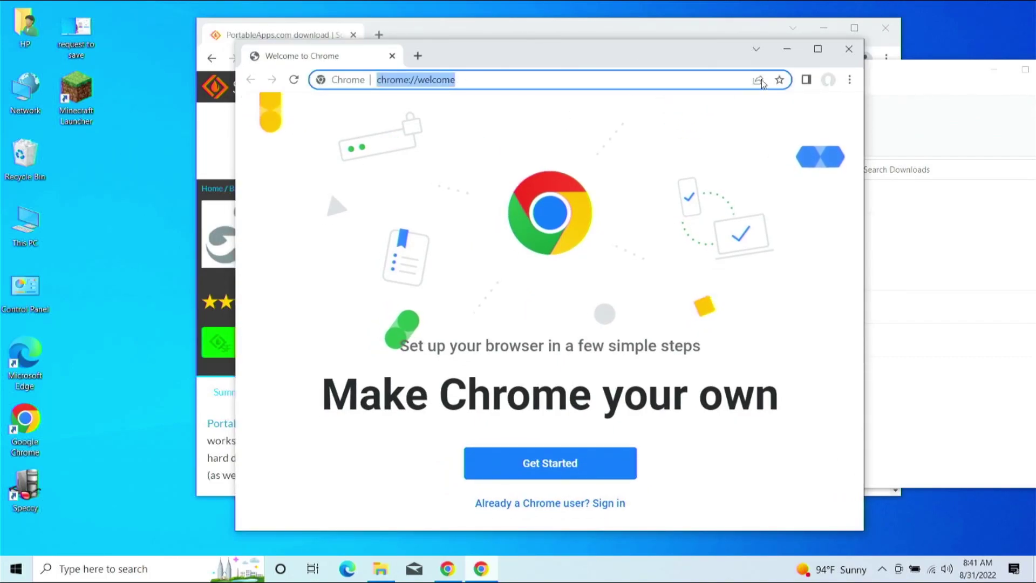
Open and dismiss the browser profile menu twice
left_click(822, 82)
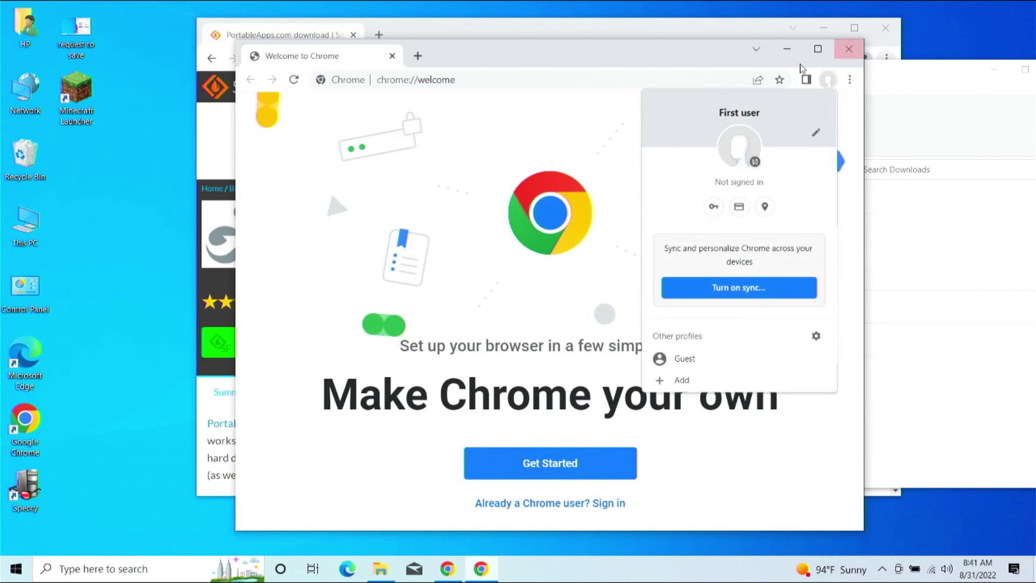
left_click(511, 85)
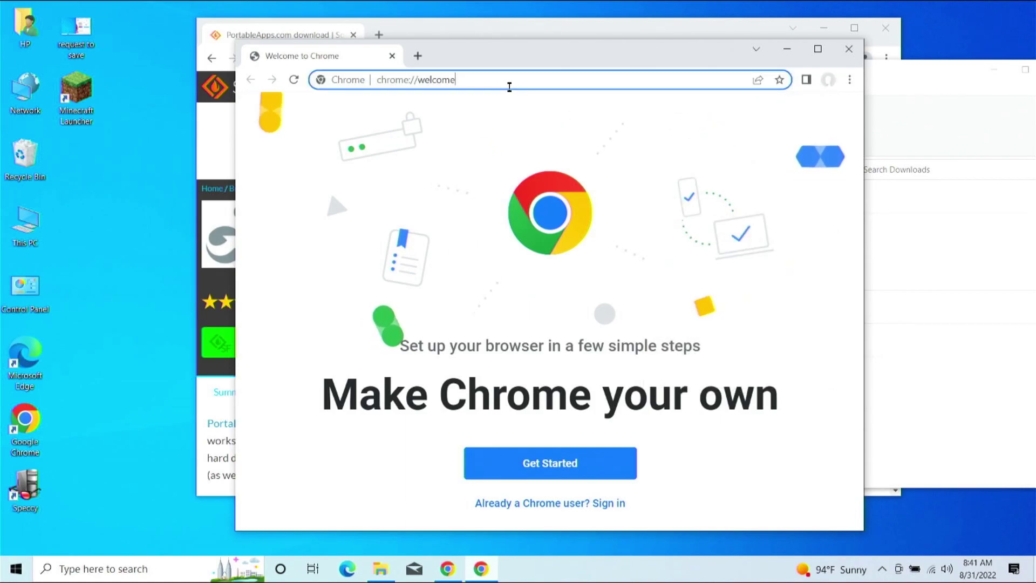
left_click(828, 83)
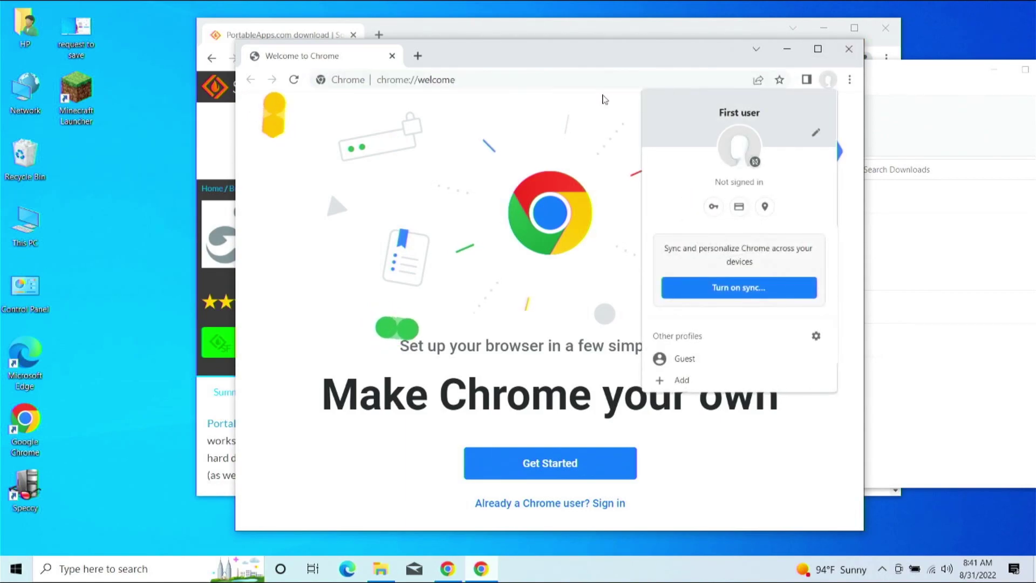
left_click(569, 78)
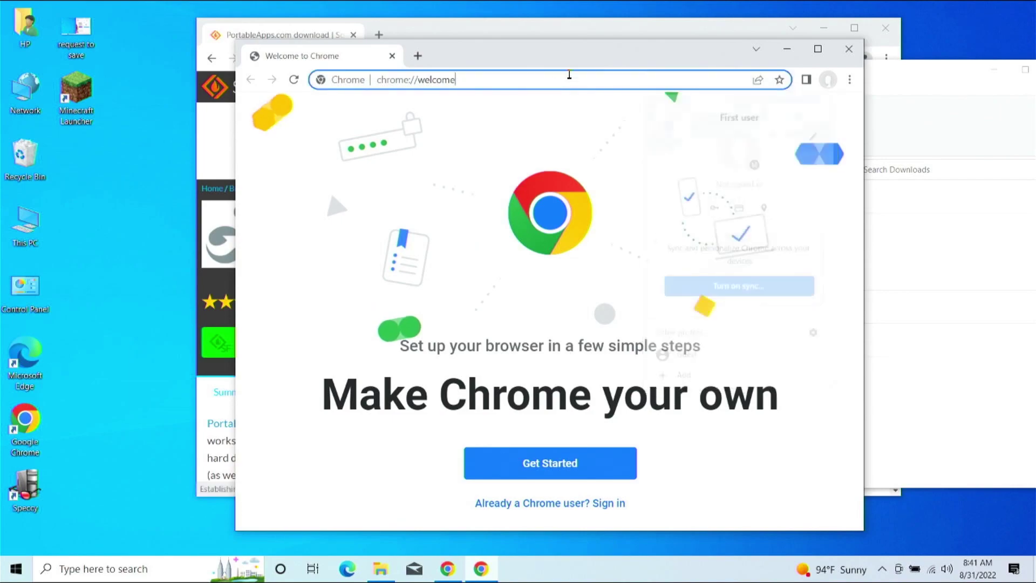
Close Chrome Portable and leave the GoogleChromePortable folder name unchanged in Downloads
left_click(849, 49)
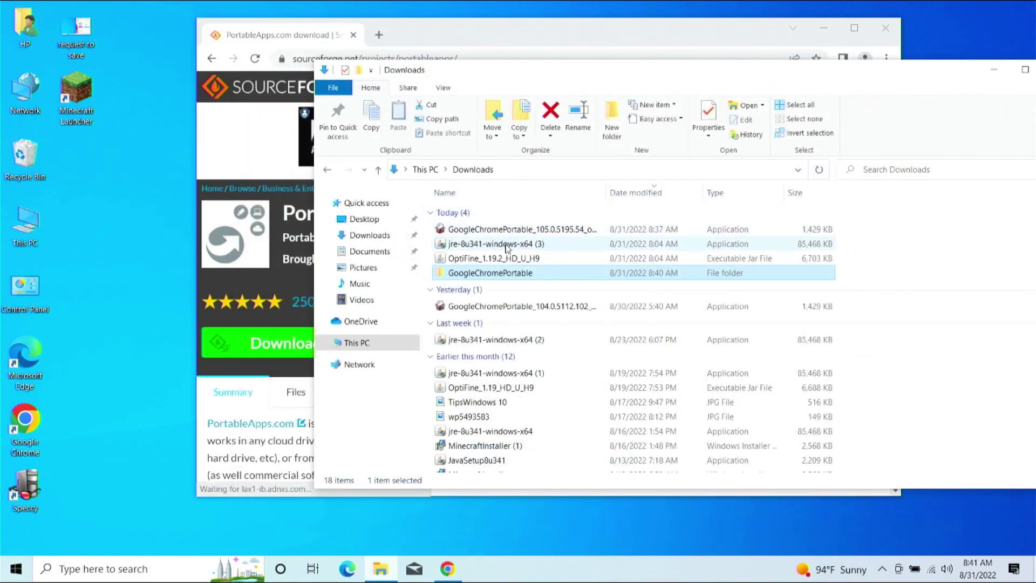
left_click(504, 278)
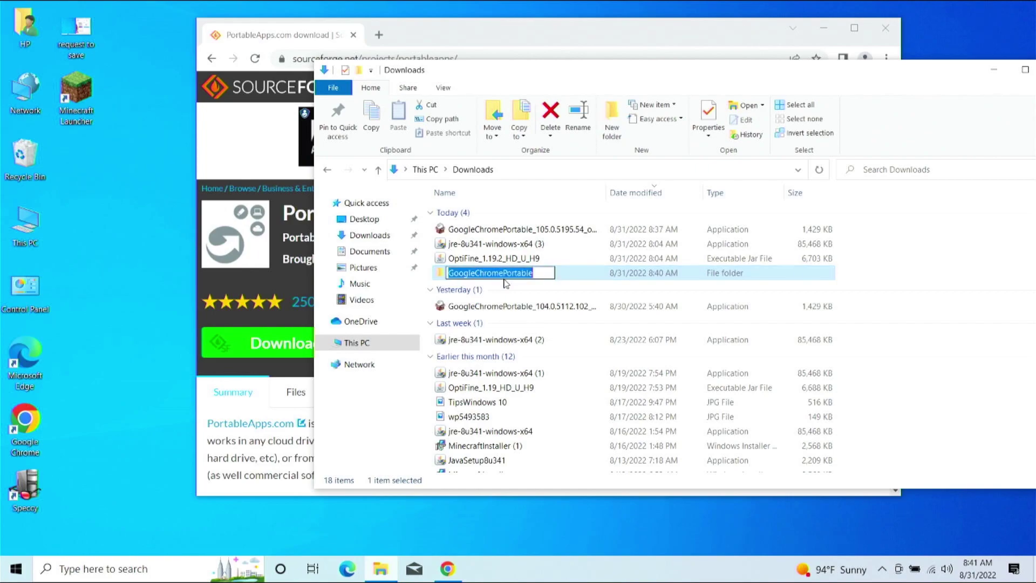
left_click(553, 280)
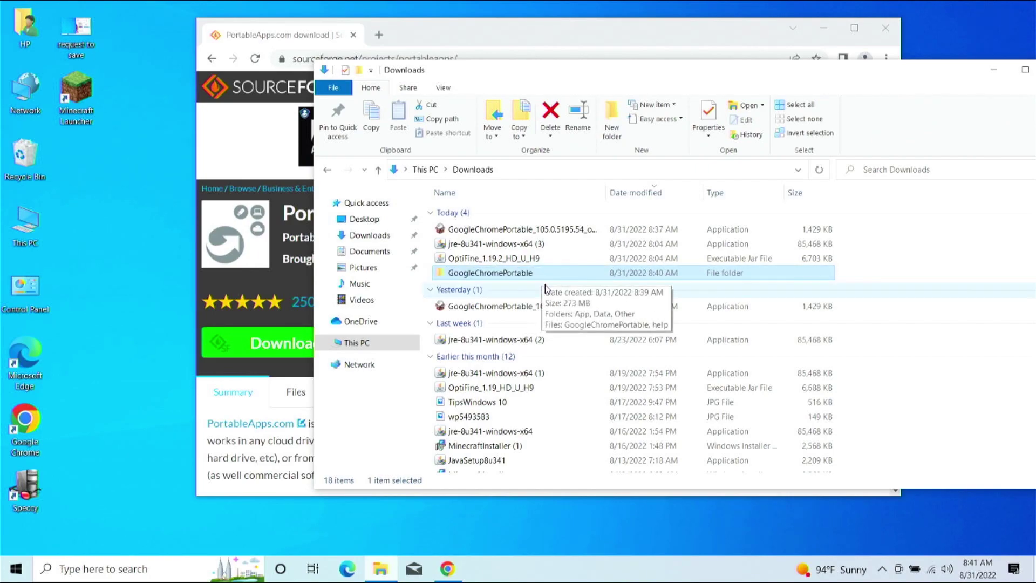